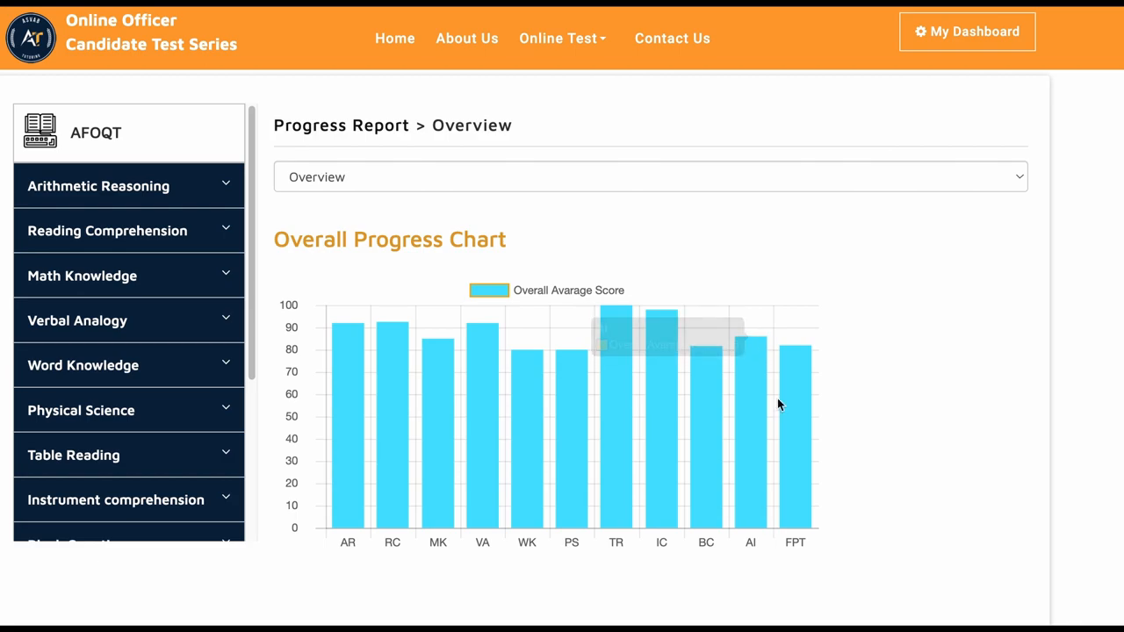
Switch the progress report from Overview to AFOQT Prediction Test - Quantitative.
click(489, 177)
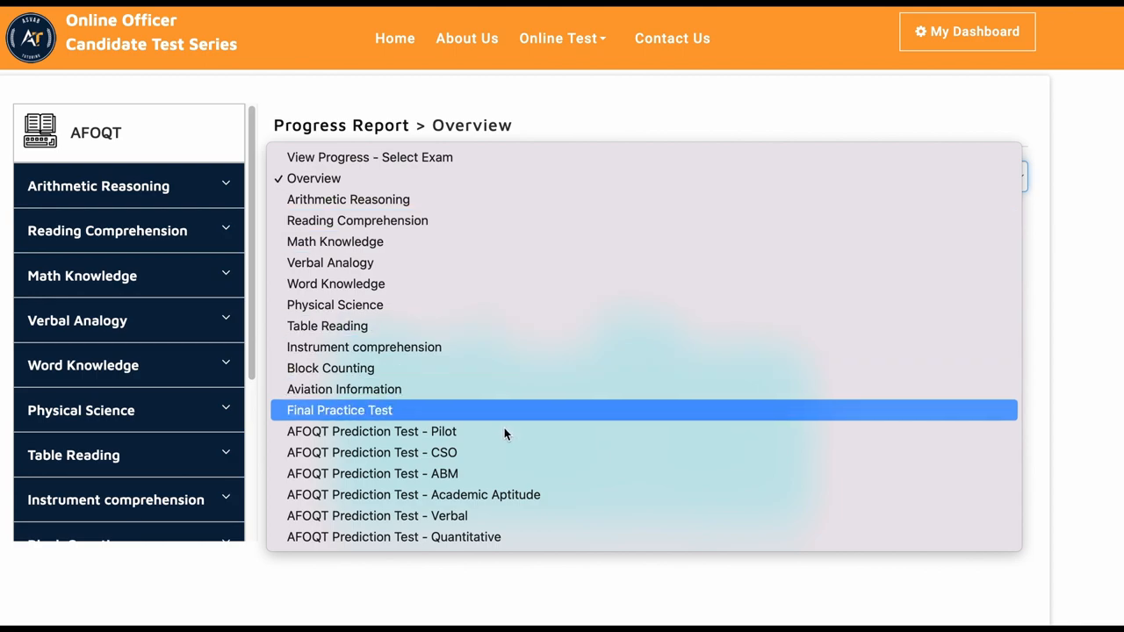
click(497, 537)
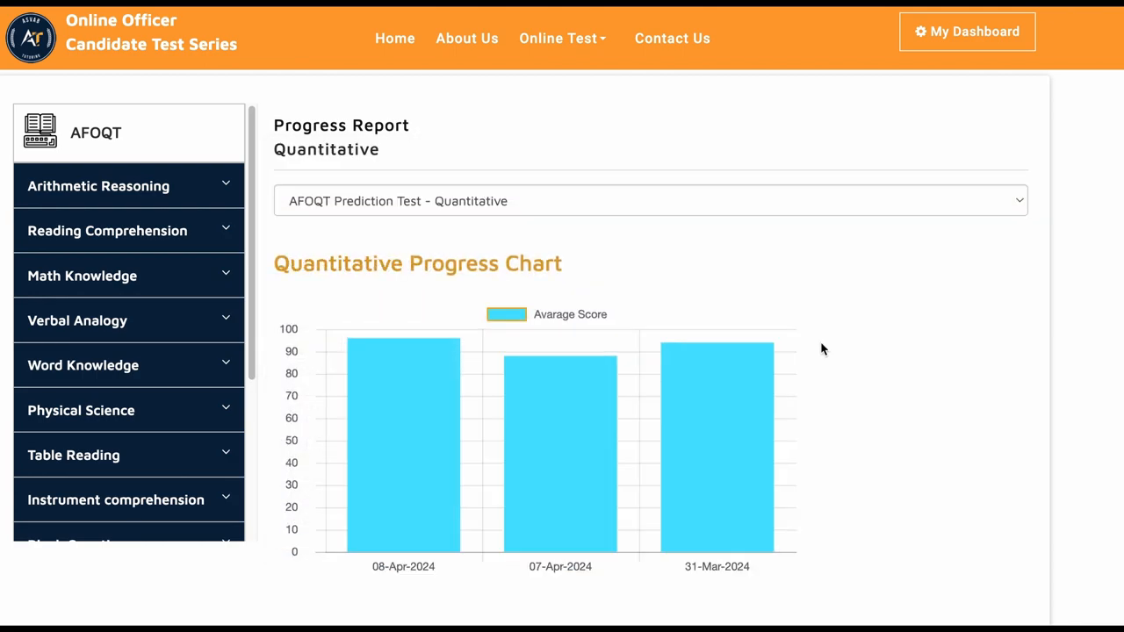
scroll(796, 370, down, 3)
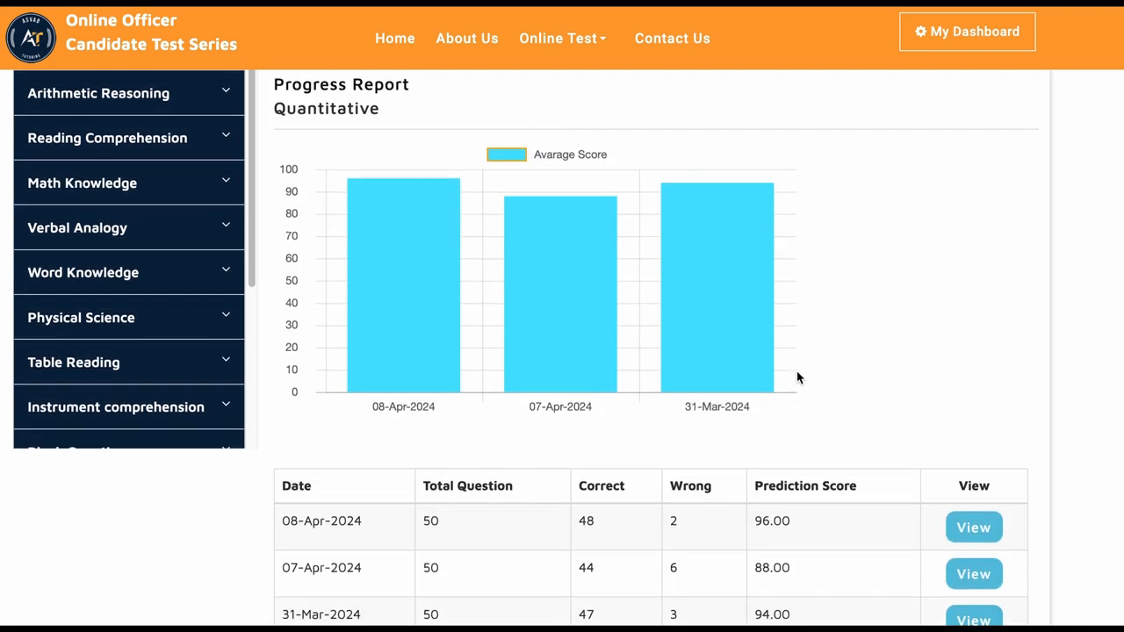
scroll(797, 375, down, 1)
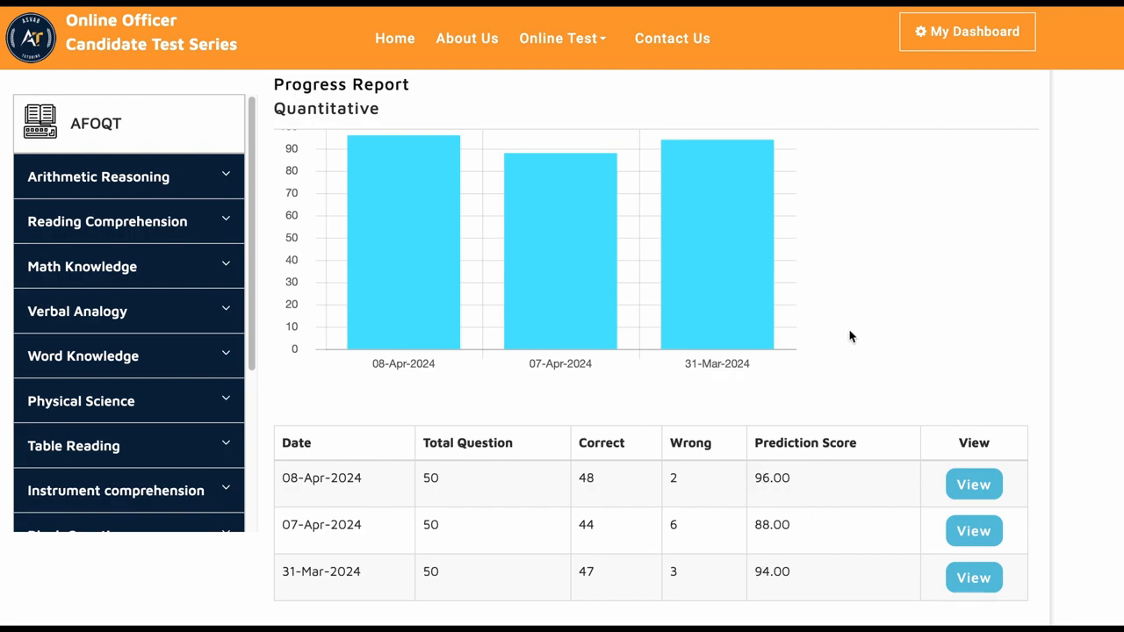
scroll(850, 336, up, 5)
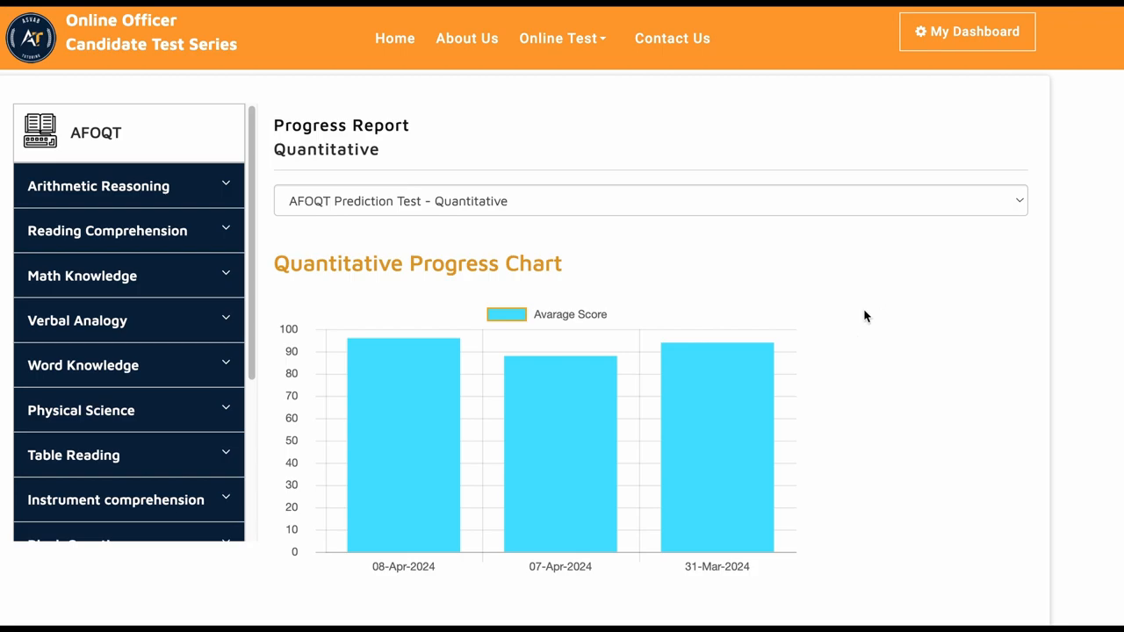
scroll(865, 316, down, 5)
scroll(865, 316, up, 5)
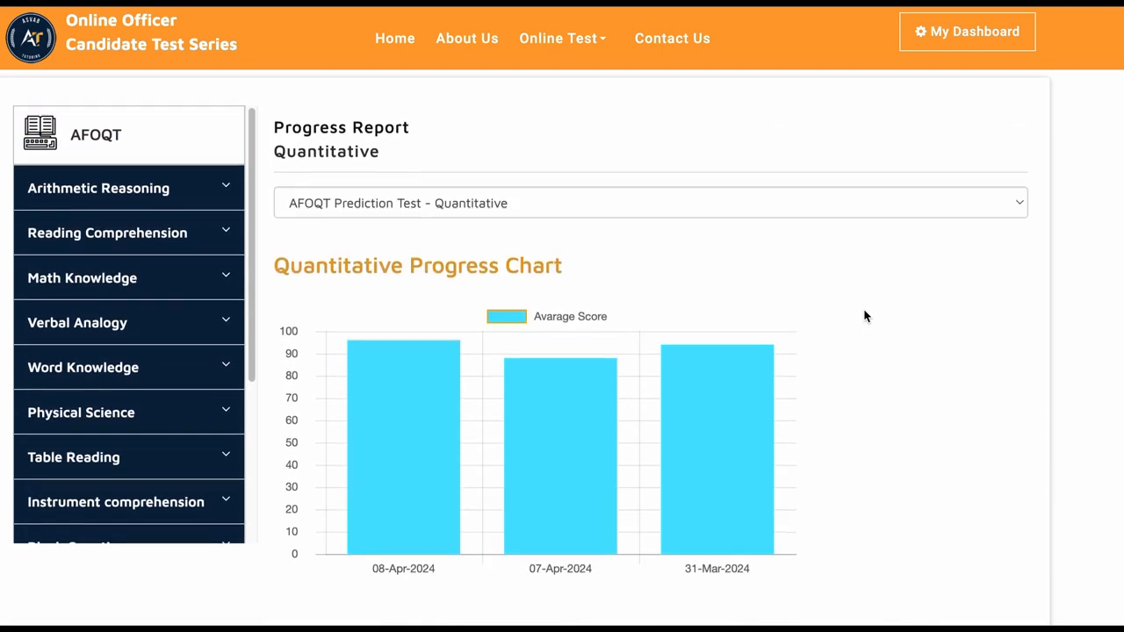
scroll(865, 316, down, 1)
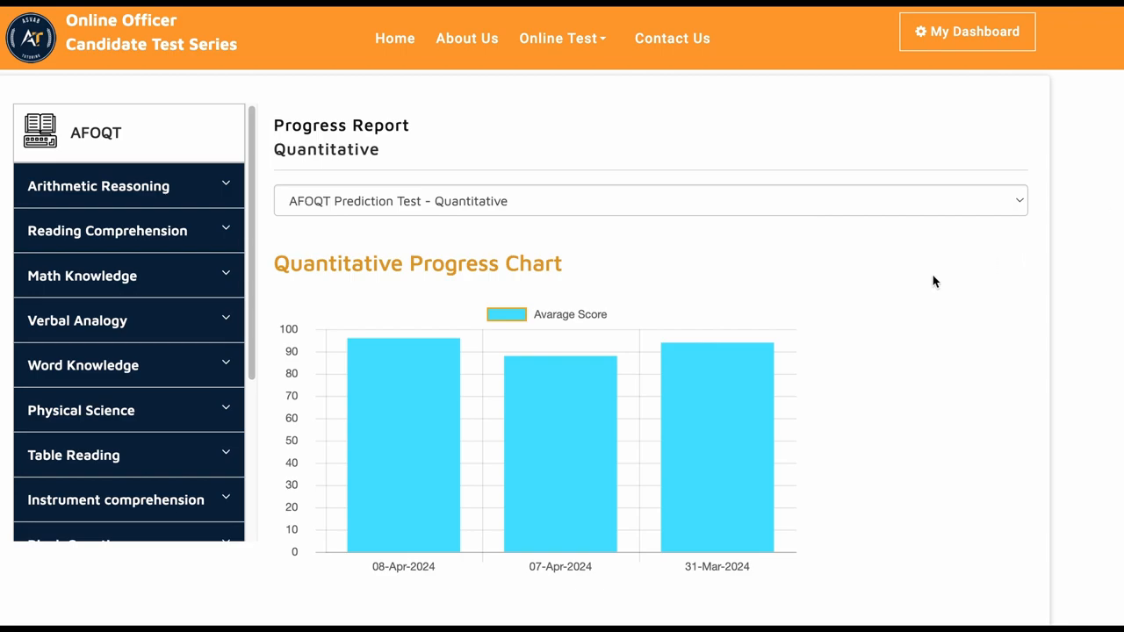